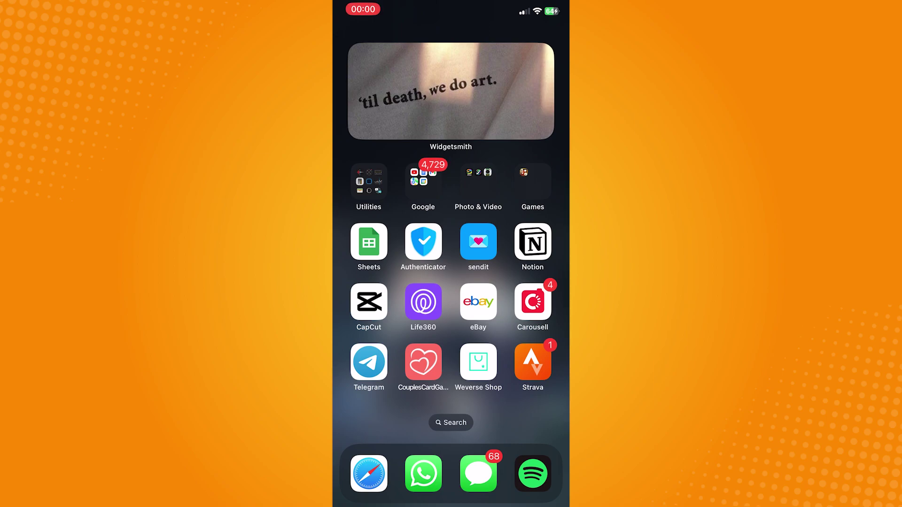
Step: Launch CapCut from the iOS Home Screen to its New project page
{"action": "left_click", "coordinate": [368, 302]}
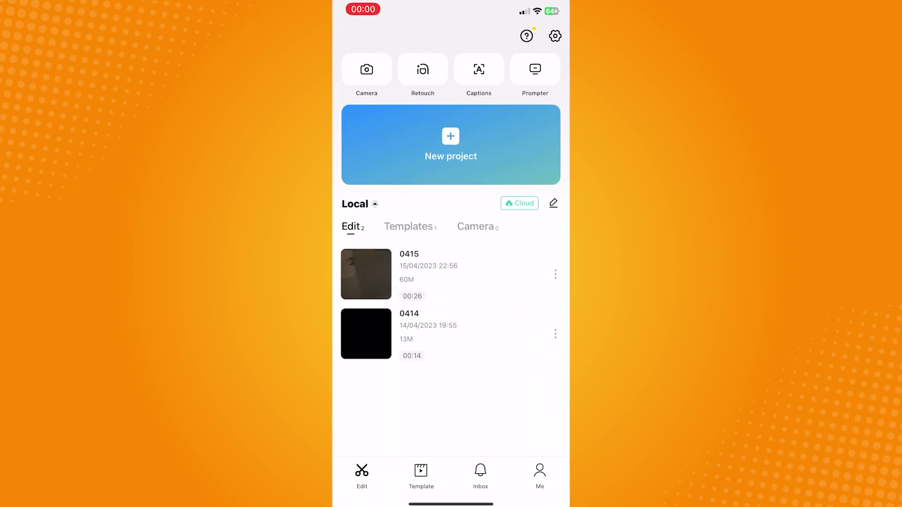
Step: Show the signed-in profile page, with zero following, zero followers and no liked videos
{"action": "left_click", "coordinate": [539, 476]}
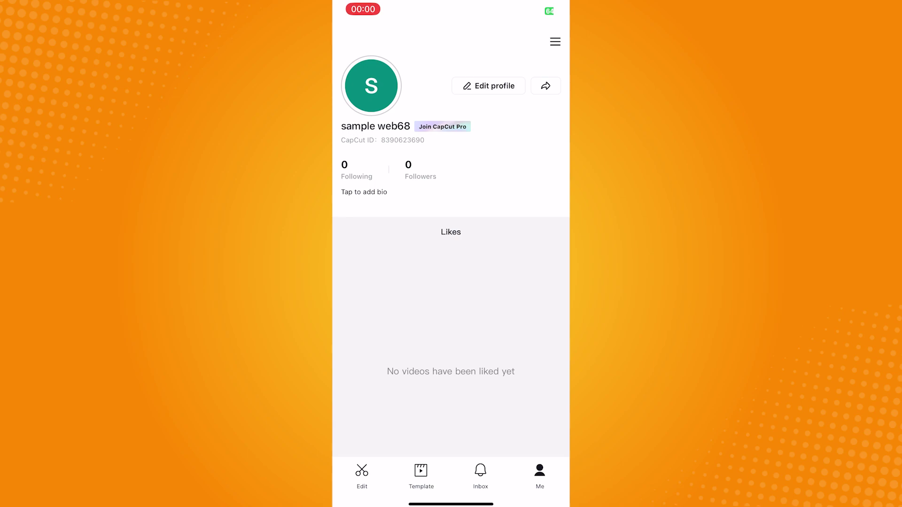
Step: Choose Manage account from the top-right menu to reach the linked-accounts page
{"action": "left_click", "coordinate": [555, 42]}
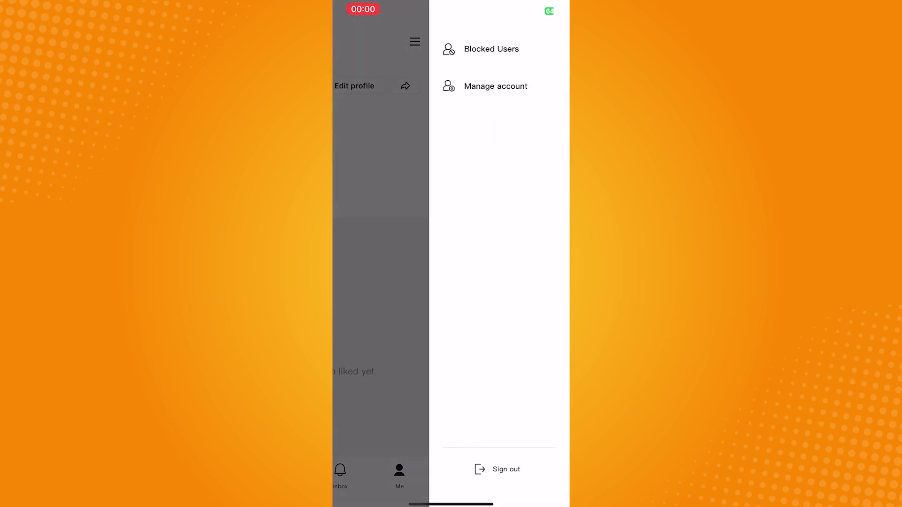
{"action": "left_click", "coordinate": [496, 86]}
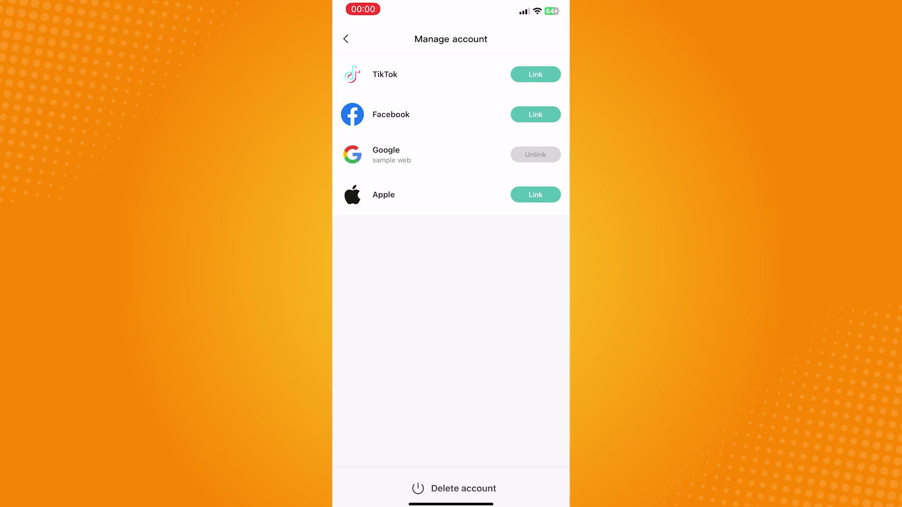
{"action": "scroll", "coordinate": [450, 128], "scroll_direction": "down", "scroll_amount": 1}
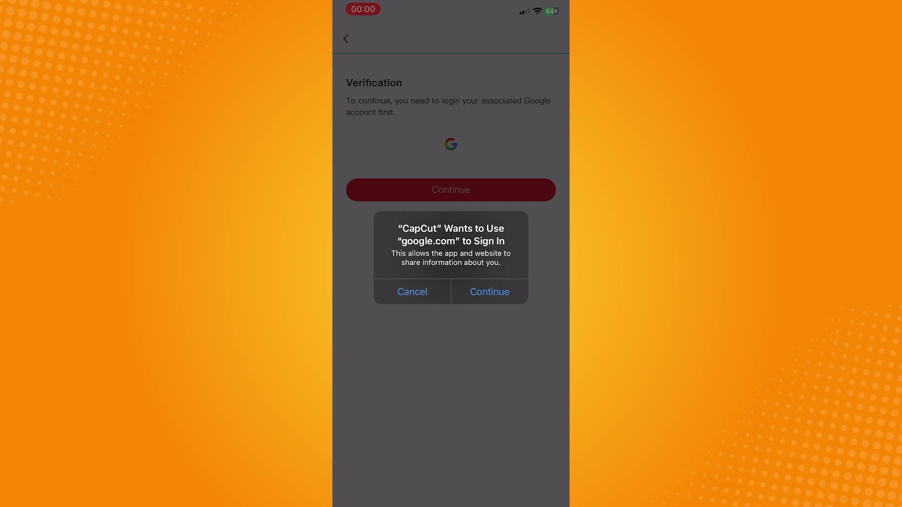
Step: Verify deletion by signing in with the linked Google account through google.com
{"action": "left_click", "coordinate": [490, 292]}
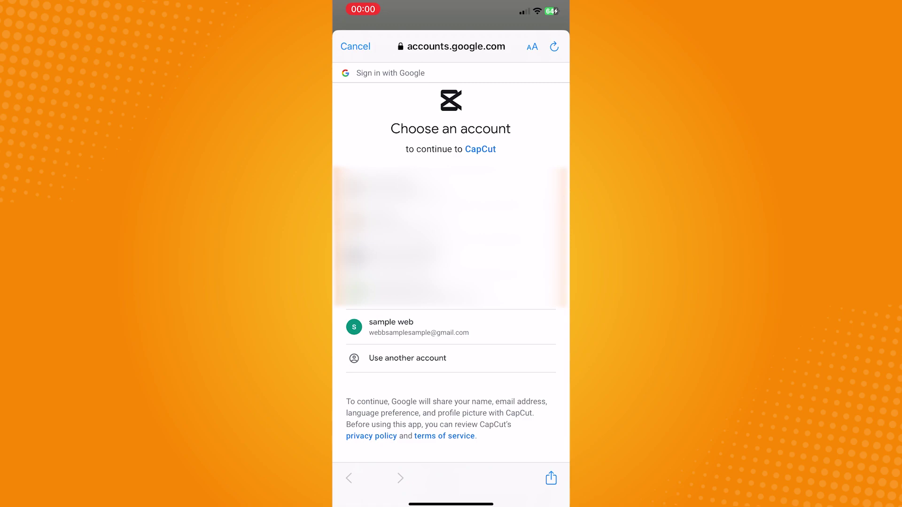
{"action": "left_click", "coordinate": [418, 327]}
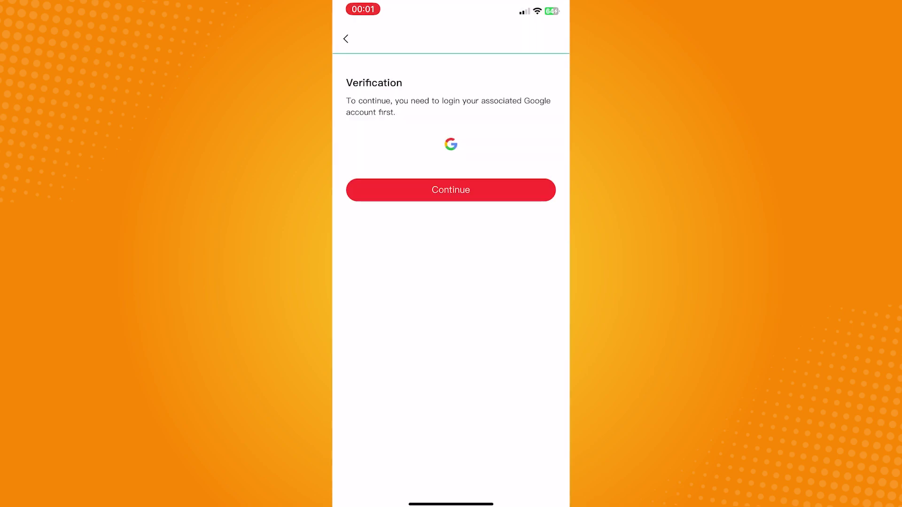
{"action": "left_click", "coordinate": [451, 189]}
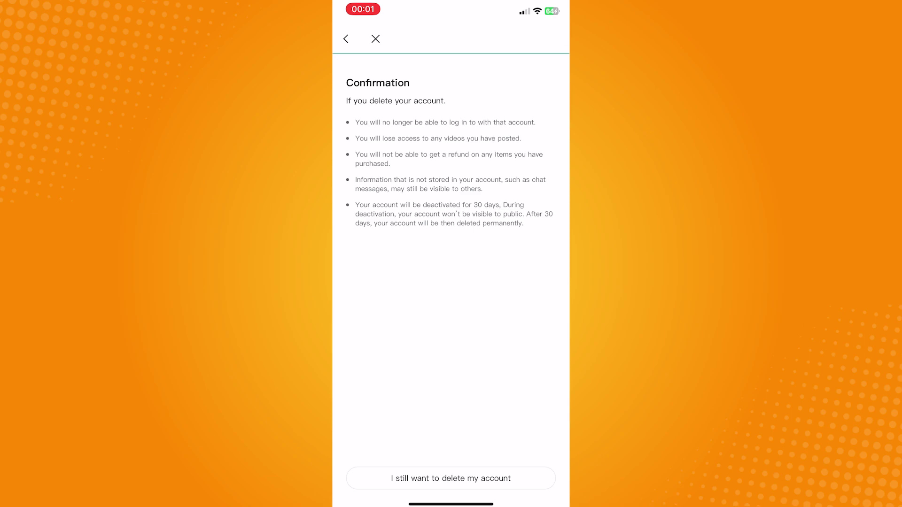
Step: Confirm 'I still want to delete my account' and permanently delete account sample web68
{"action": "left_click", "coordinate": [451, 478]}
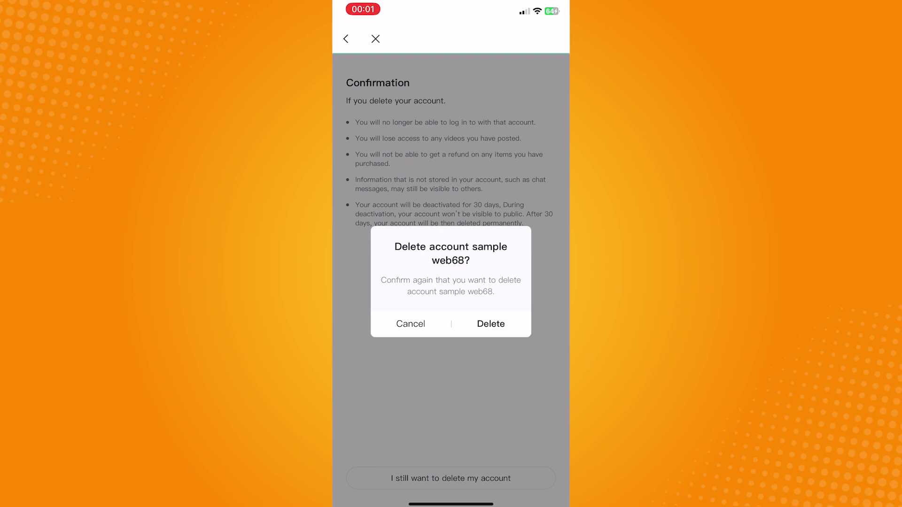
{"action": "left_click", "coordinate": [490, 323]}
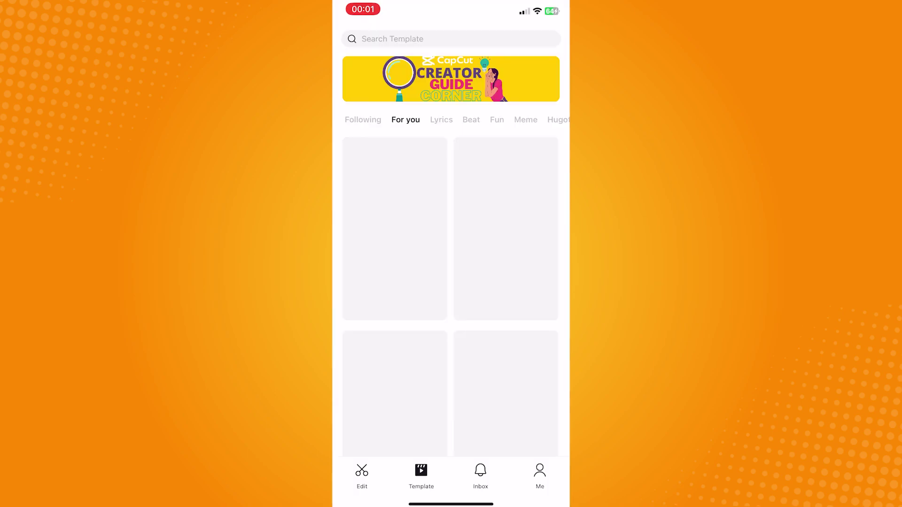
Step: Check the Me tab shows TikTok, Google, email, Facebook and Apple sign-in options
{"action": "left_click", "coordinate": [362, 476]}
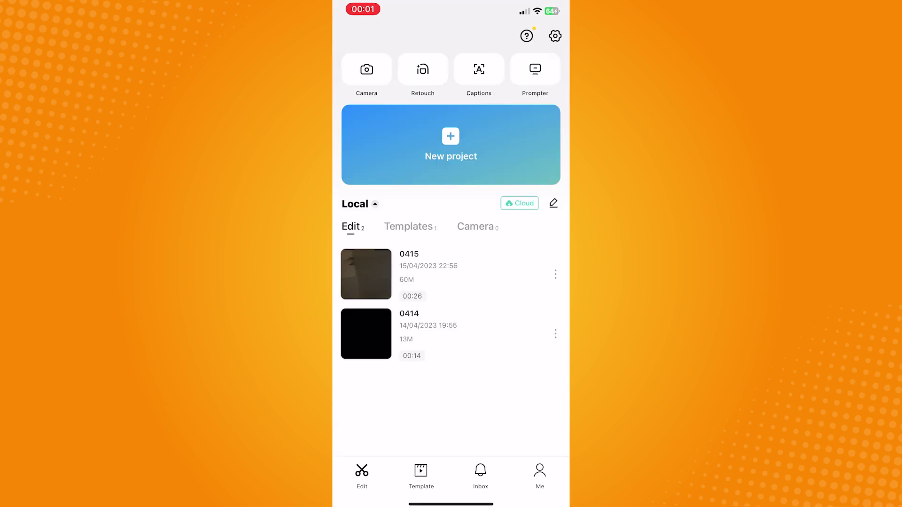
{"action": "left_click", "coordinate": [540, 476]}
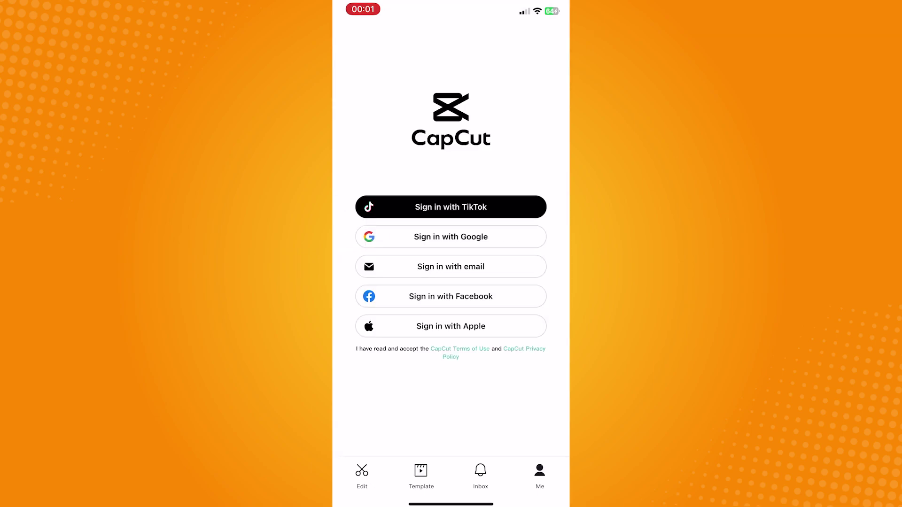